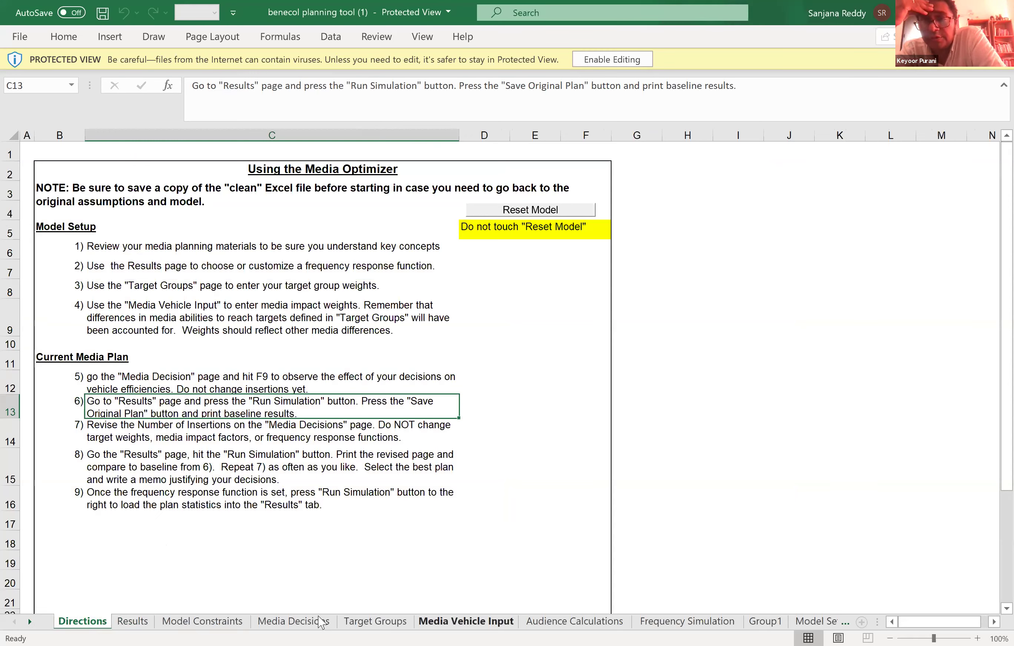
Open the Target Groups sheet and review the profiles of the target groups
click(375, 622)
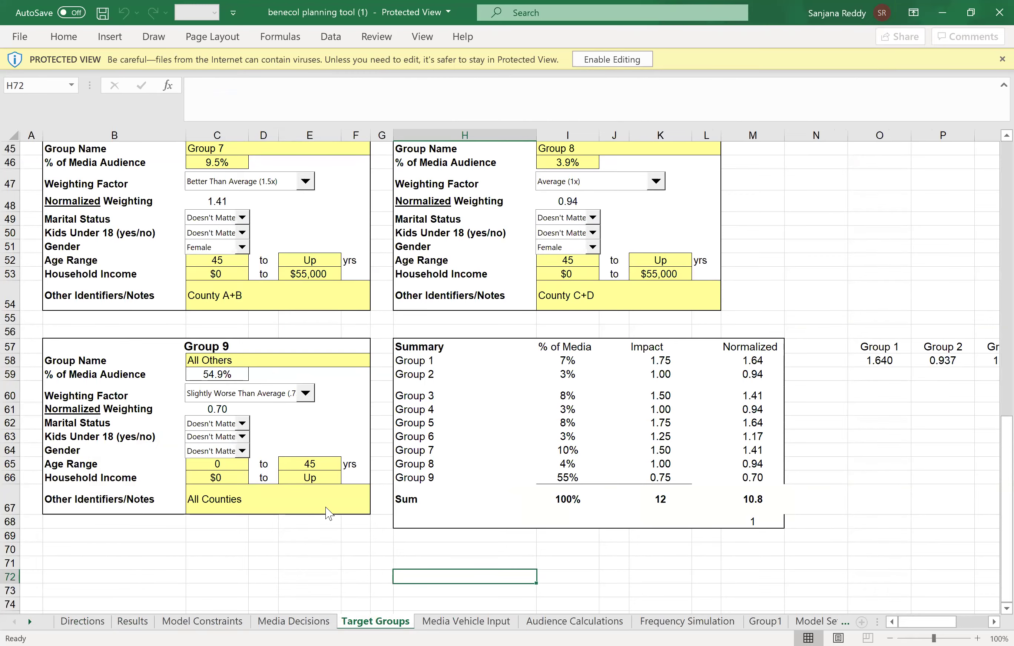
scroll(329, 514, up, 9)
scroll(329, 514, up, 1)
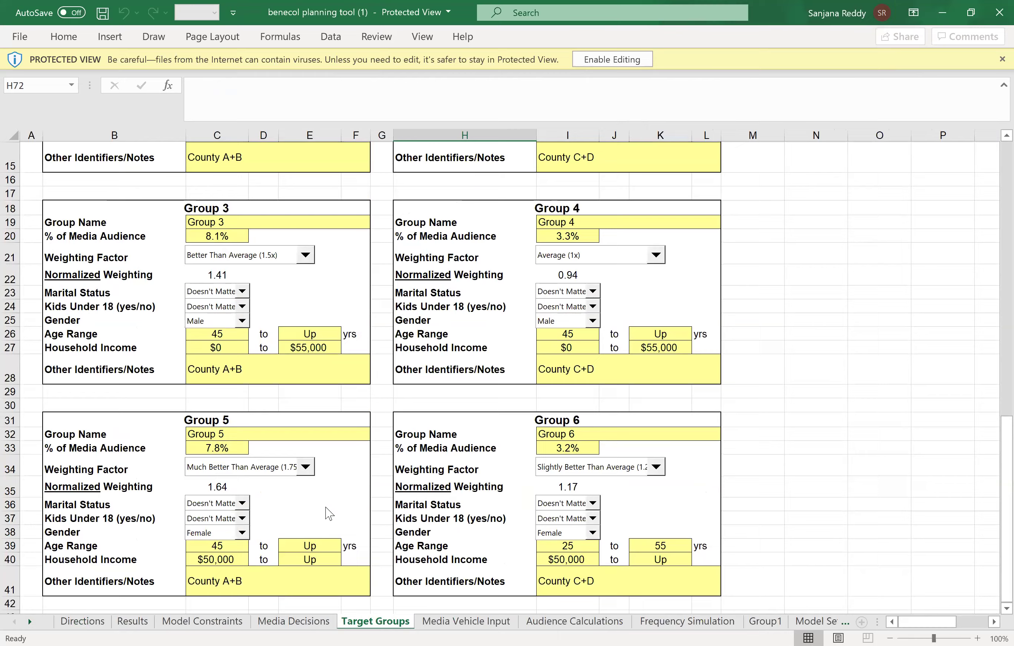
scroll(329, 514, down, 1)
scroll(329, 514, down, 3)
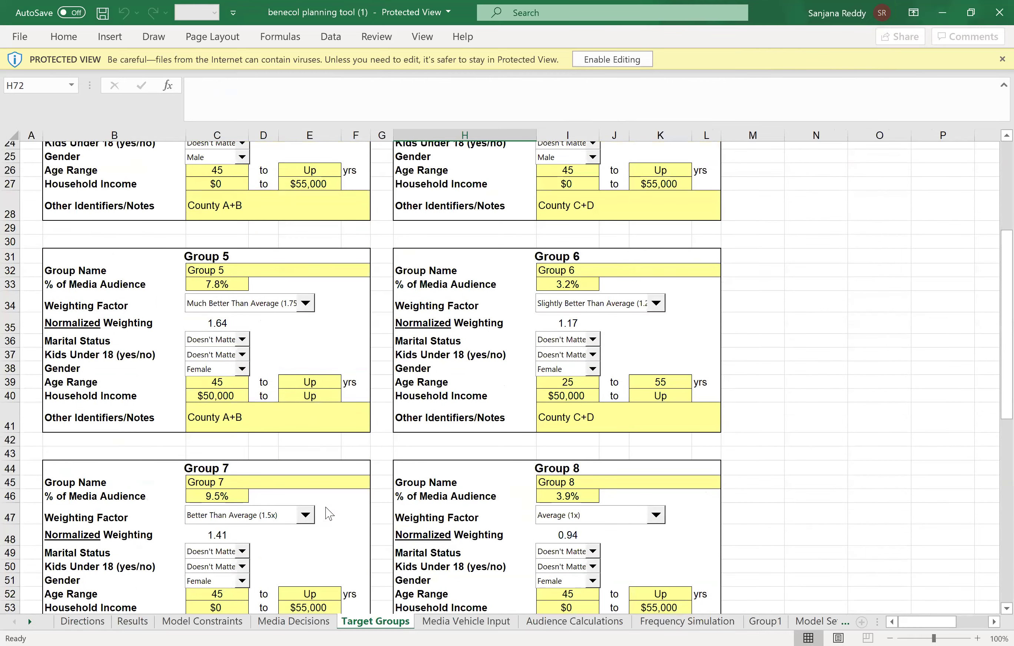
scroll(330, 514, down, 1)
scroll(330, 514, down, 3)
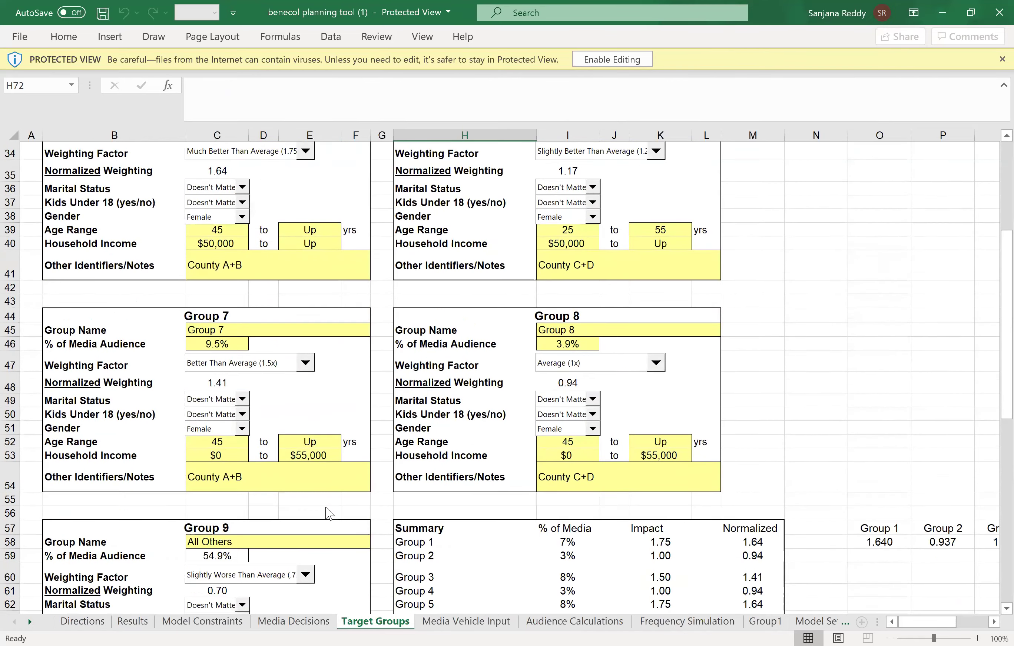
scroll(330, 514, up, 6)
scroll(330, 514, up, 5)
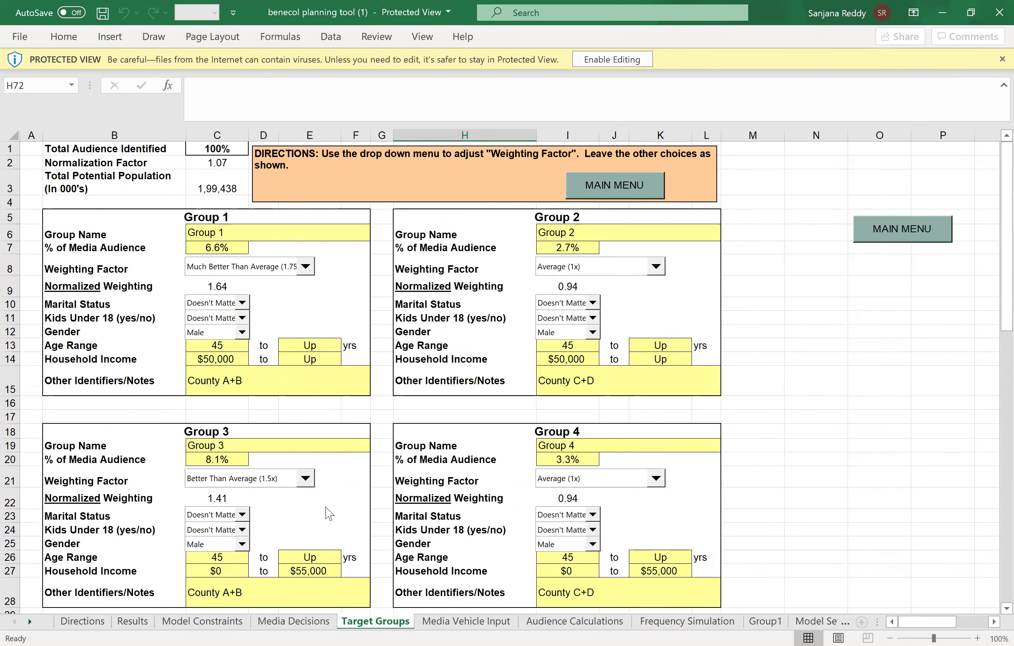
Compare the audience share, weighting factor and demographic criteria of Groups 5 to 8
scroll(329, 514, down, 2)
scroll(329, 514, down, 5)
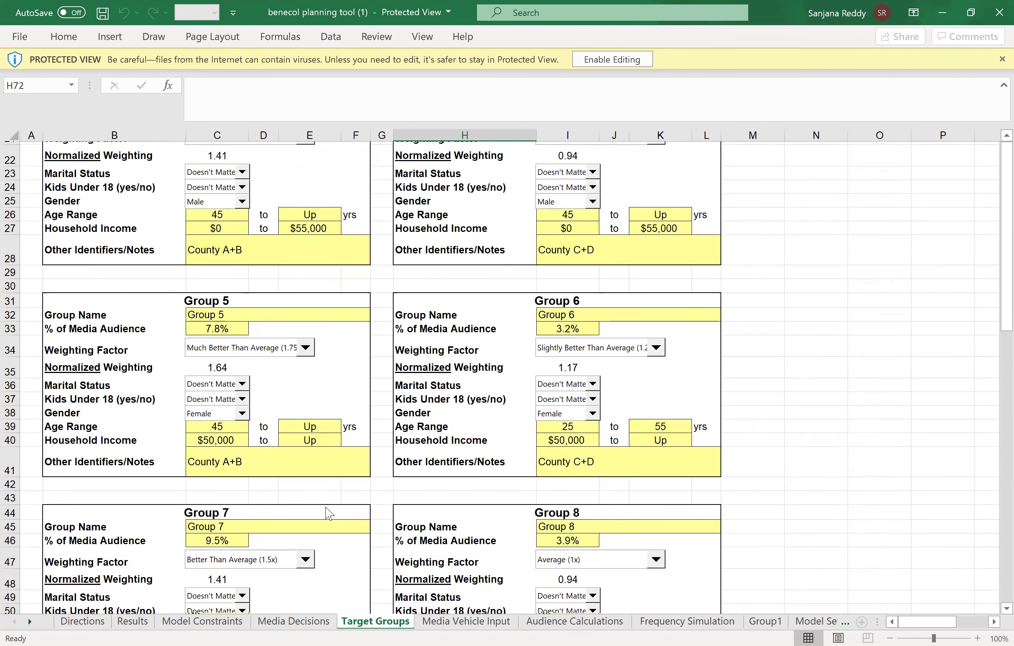
scroll(329, 514, down, 1)
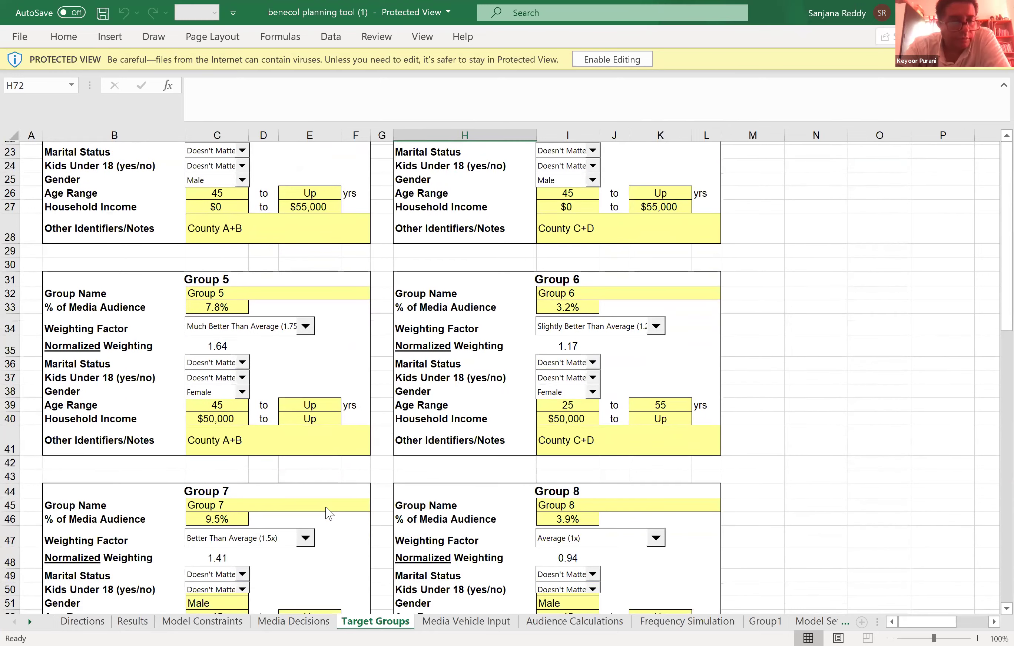
scroll(329, 514, down, 2)
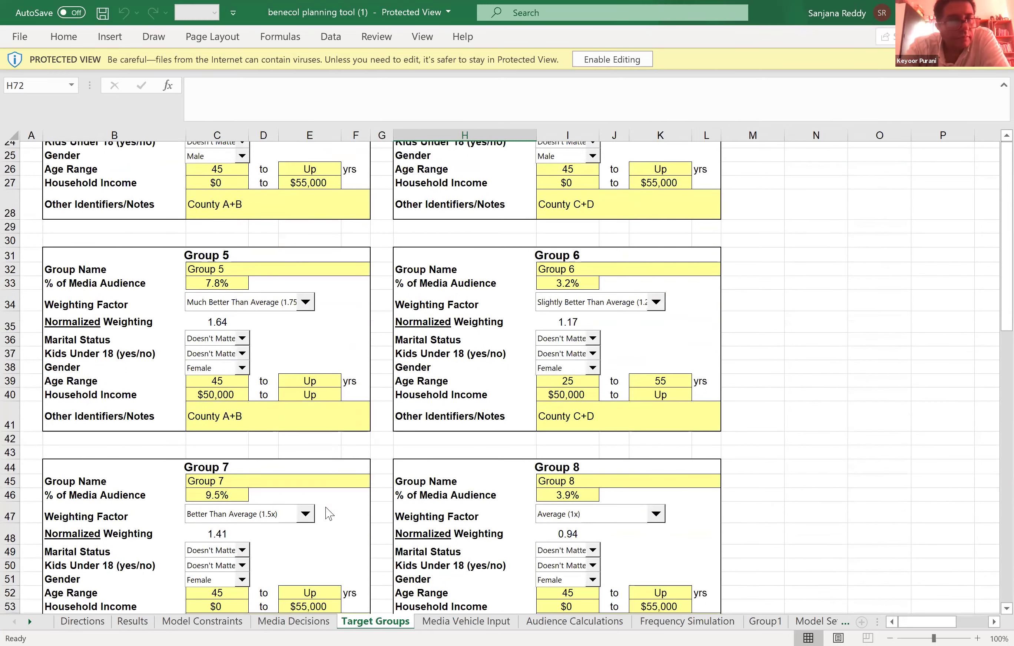
scroll(330, 514, down, 3)
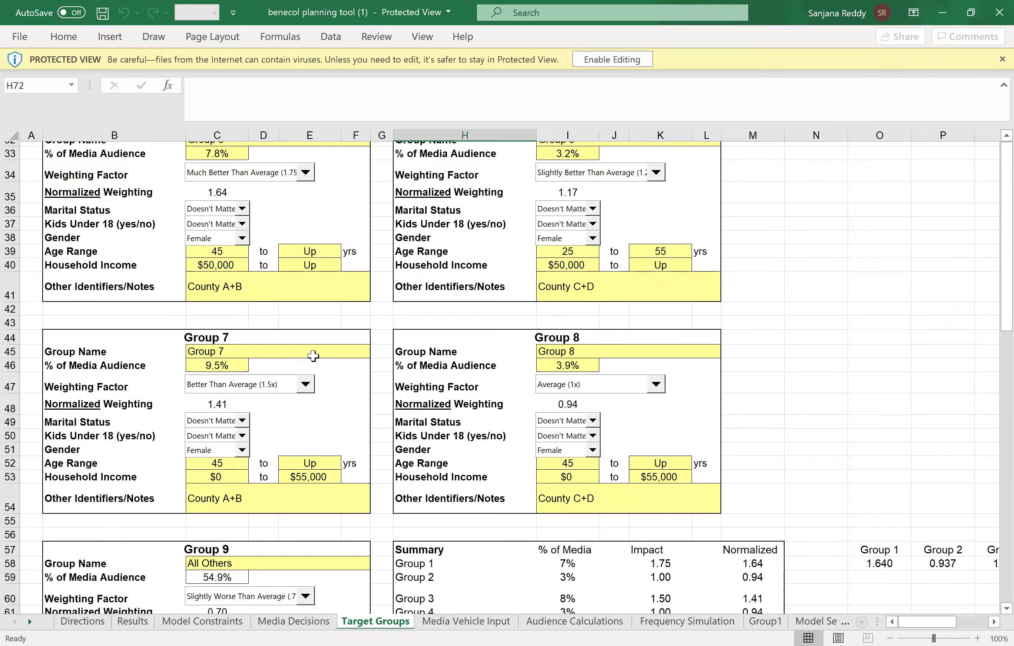
scroll(313, 355, up, 2)
scroll(313, 356, up, 1)
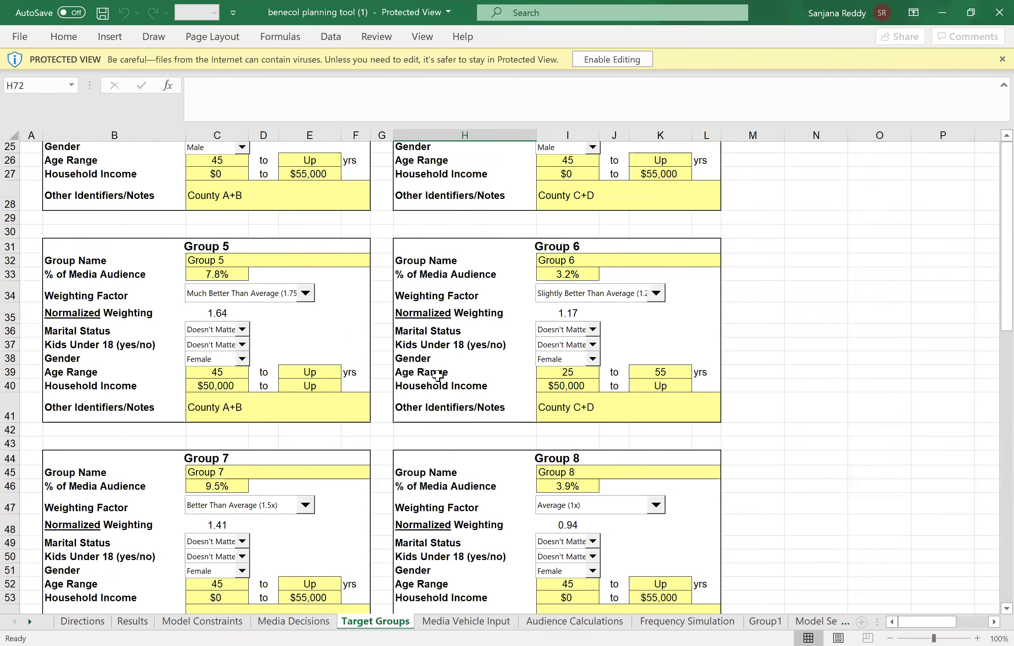
scroll(392, 363, up, 1)
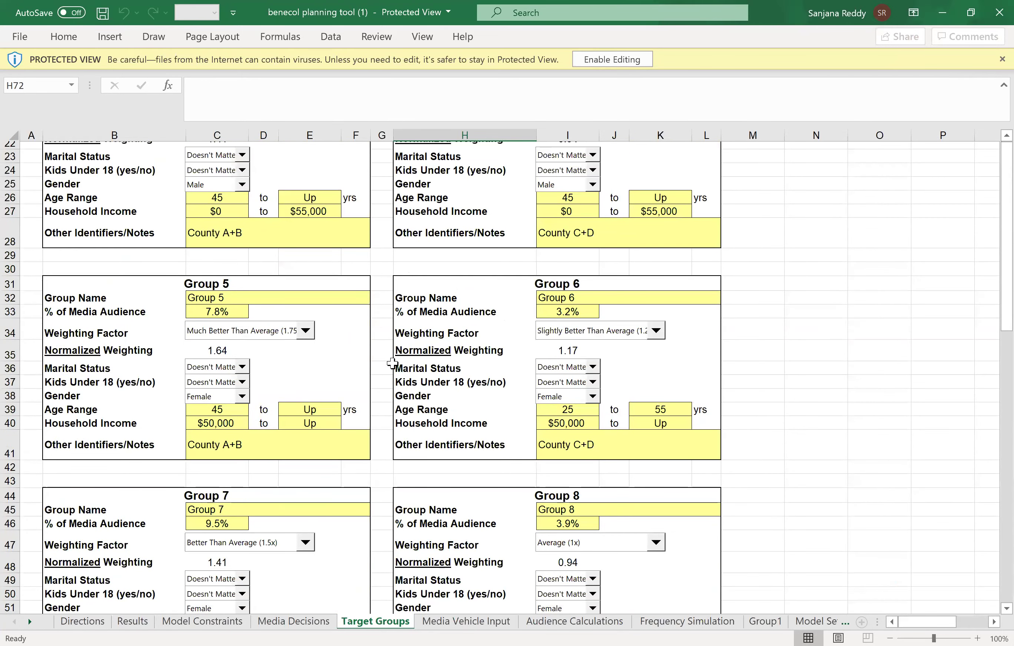
scroll(392, 363, up, 7)
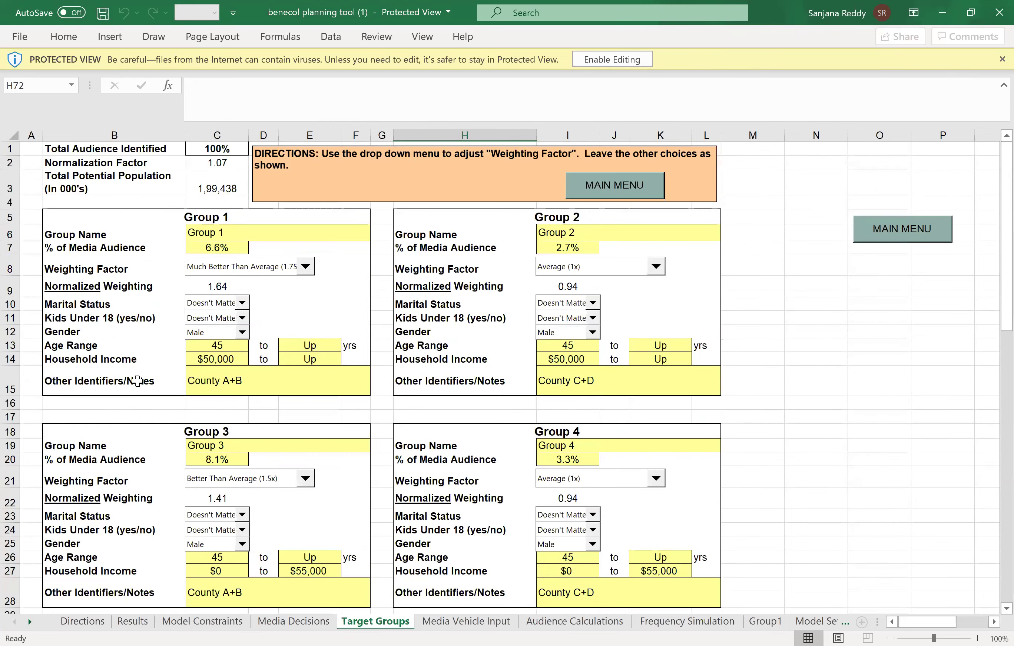
Examine Group 1's household income, age range and gender criteria, and compare them with those of Groups 3 to 6
click(164, 359)
click(165, 345)
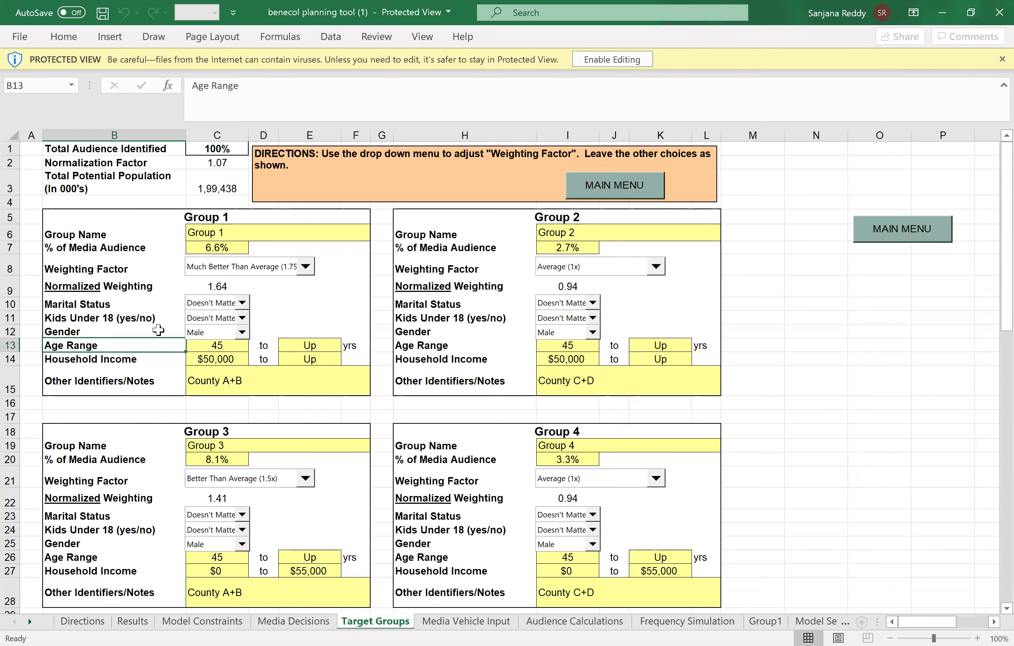
key(Up)
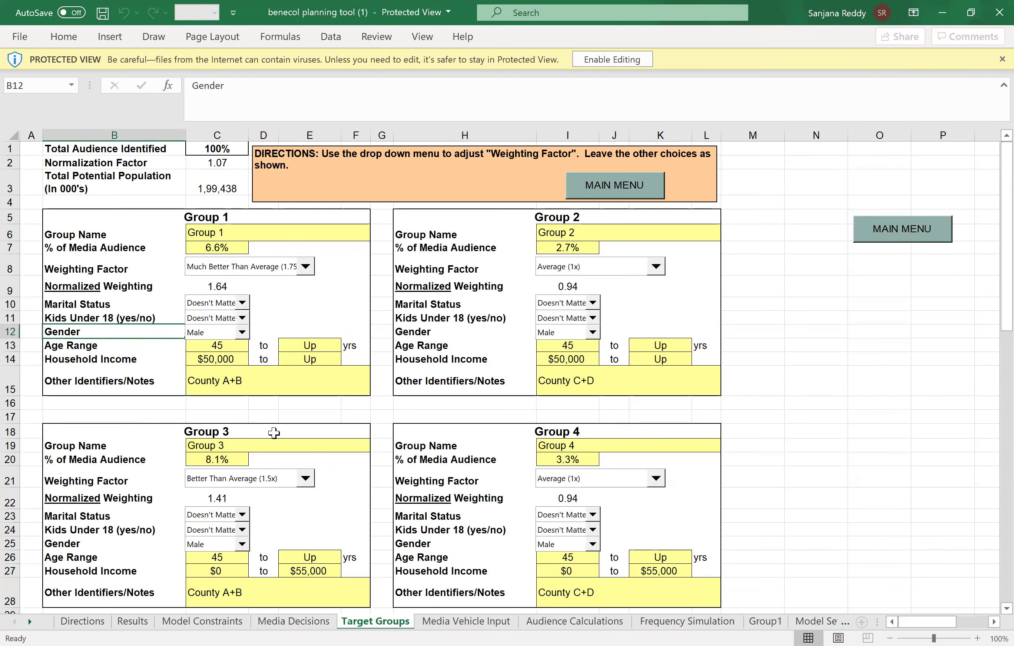
scroll(274, 433, down, 3)
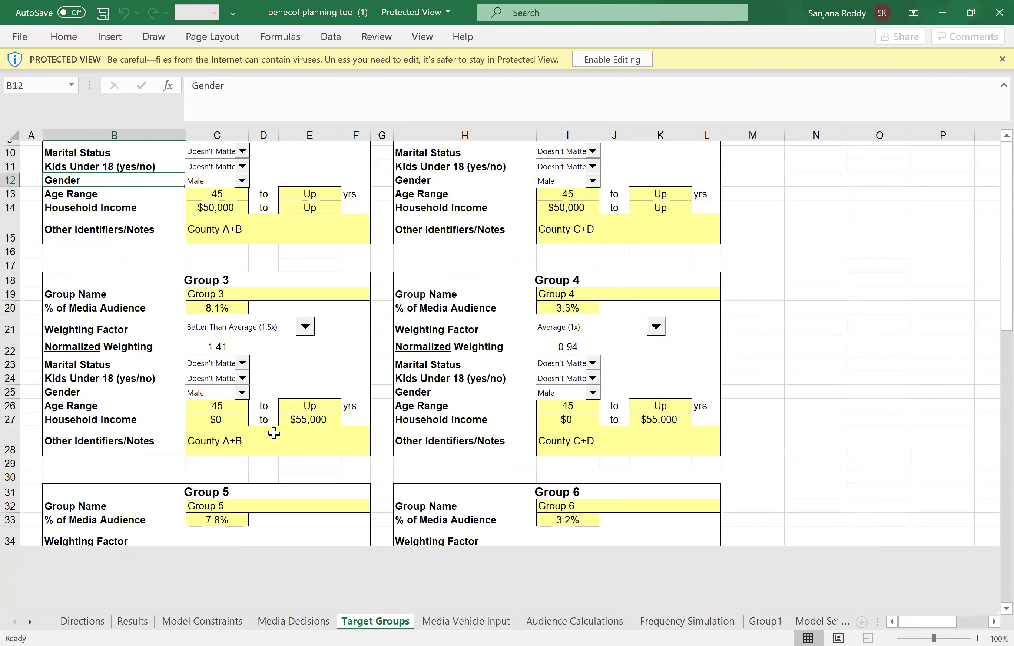
scroll(274, 433, down, 1)
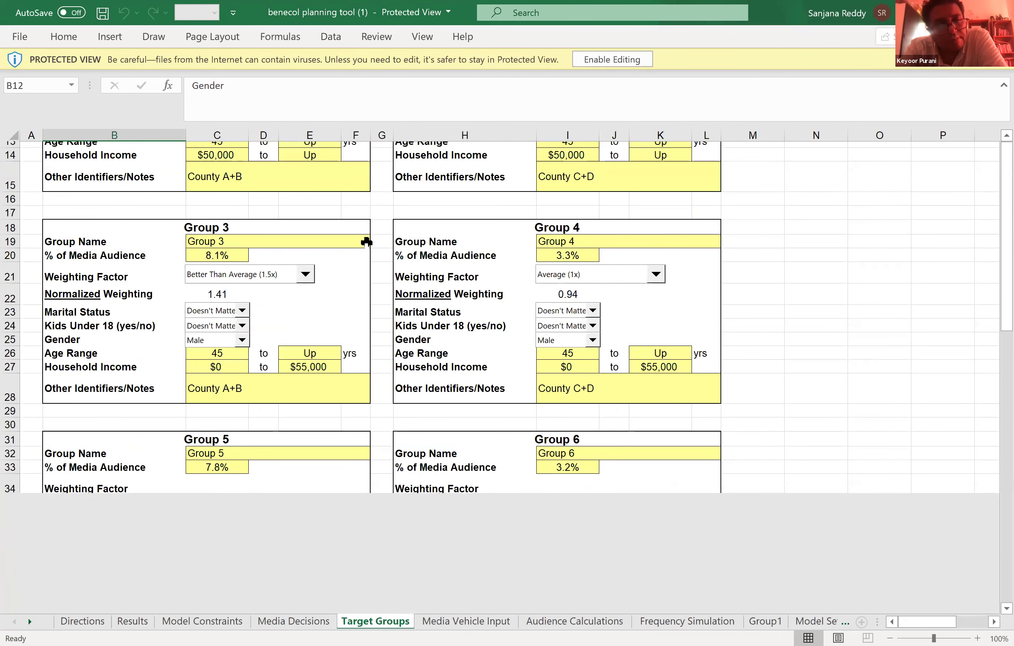
scroll(369, 252, down, 3)
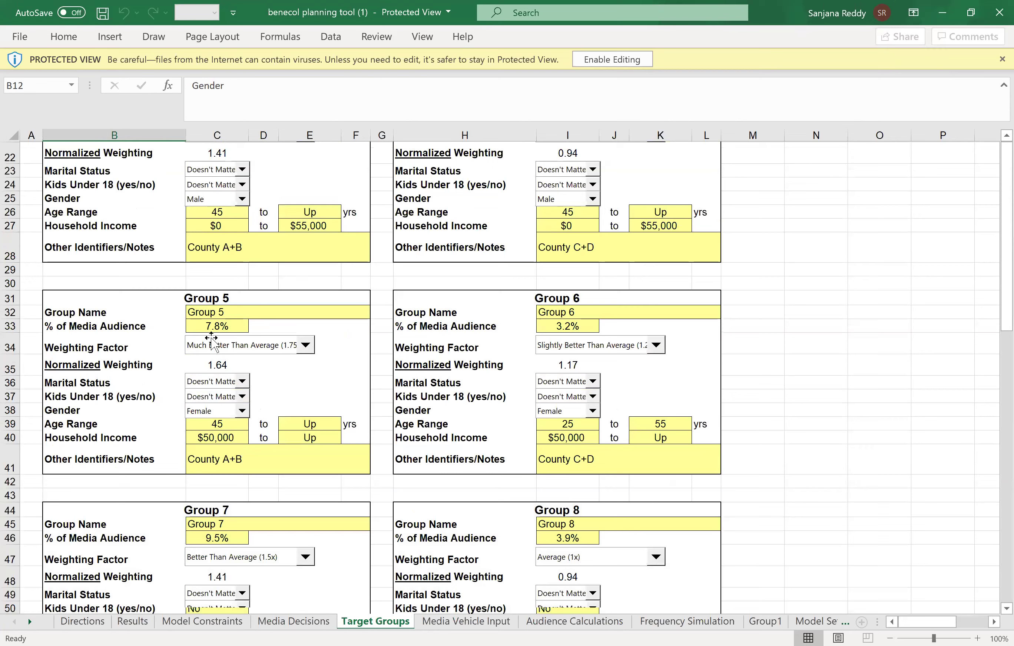
scroll(213, 288, down, 1)
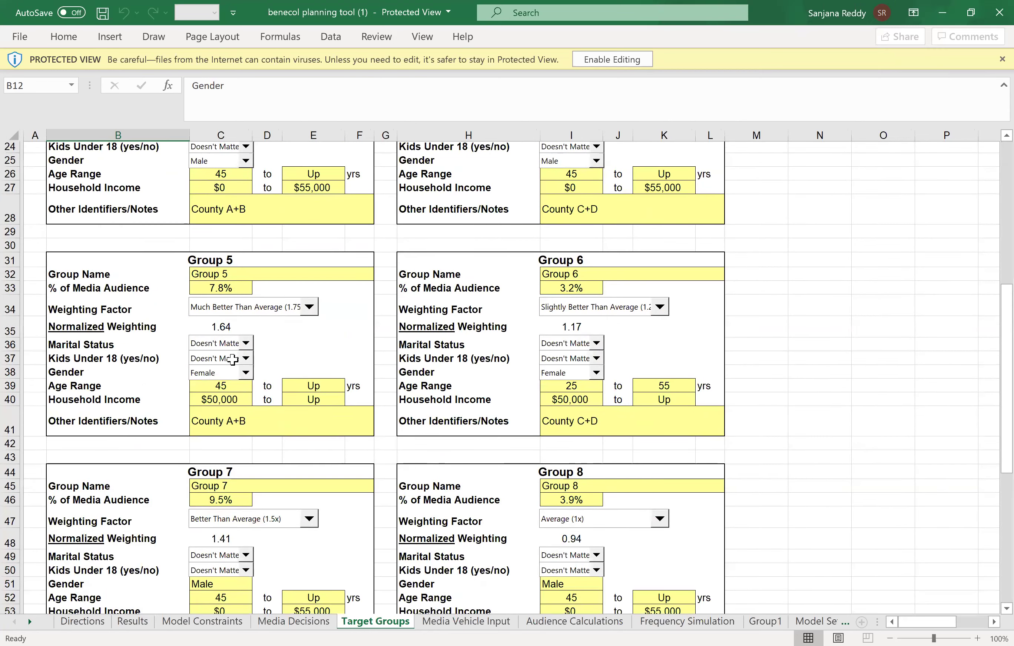
scroll(285, 376, up, 8)
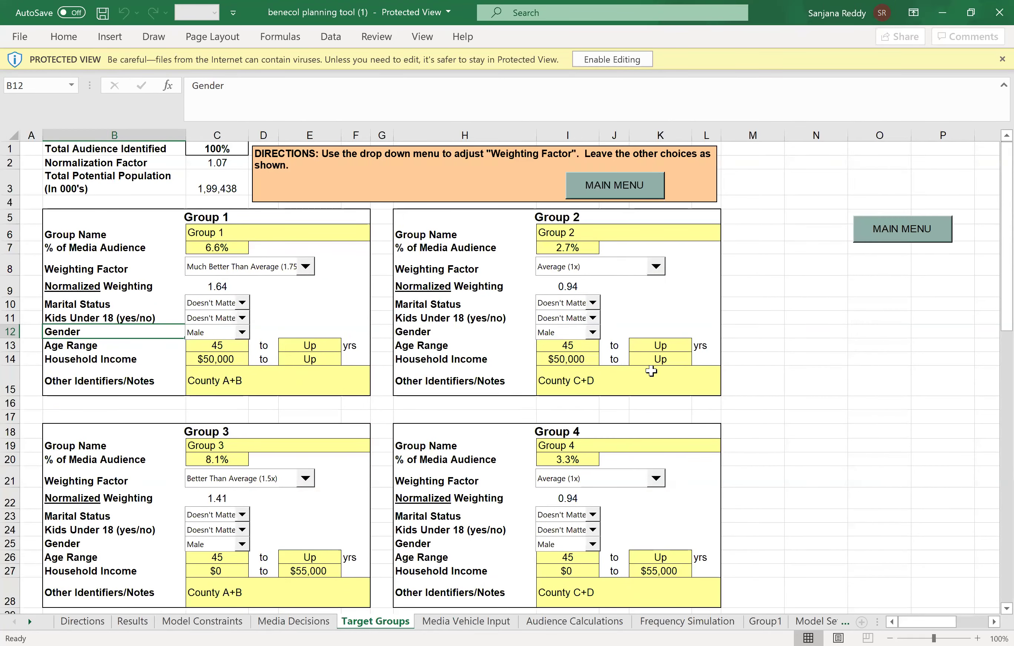
Compare the county notes of Groups 1 and 2, and examine the weighting factors through to the Summary table
click(189, 381)
key(Tab)
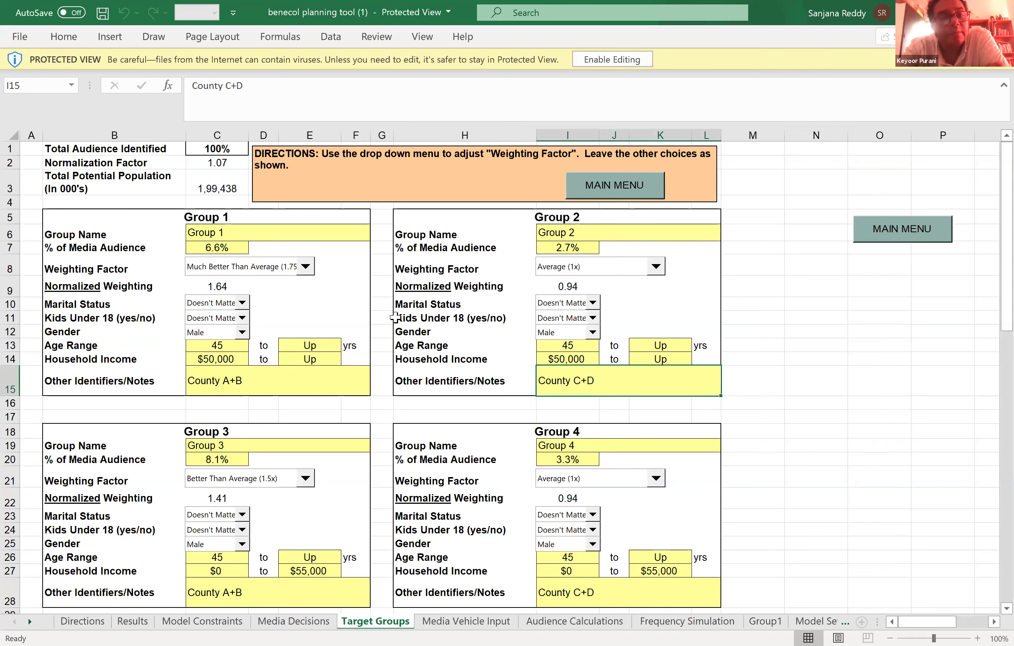
scroll(486, 471, down, 1)
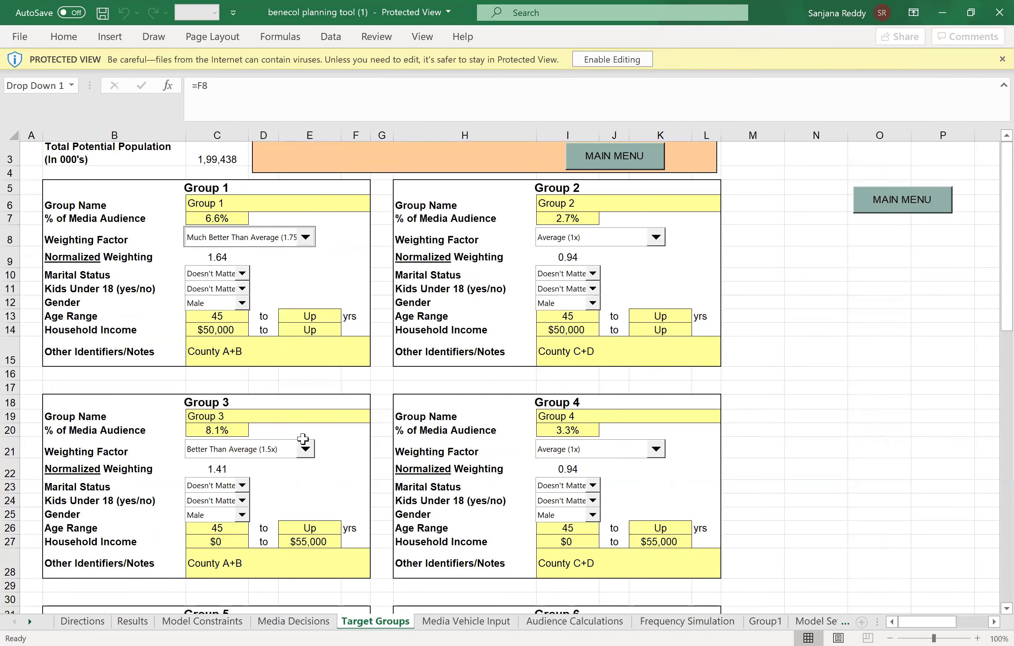
scroll(302, 439, down, 3)
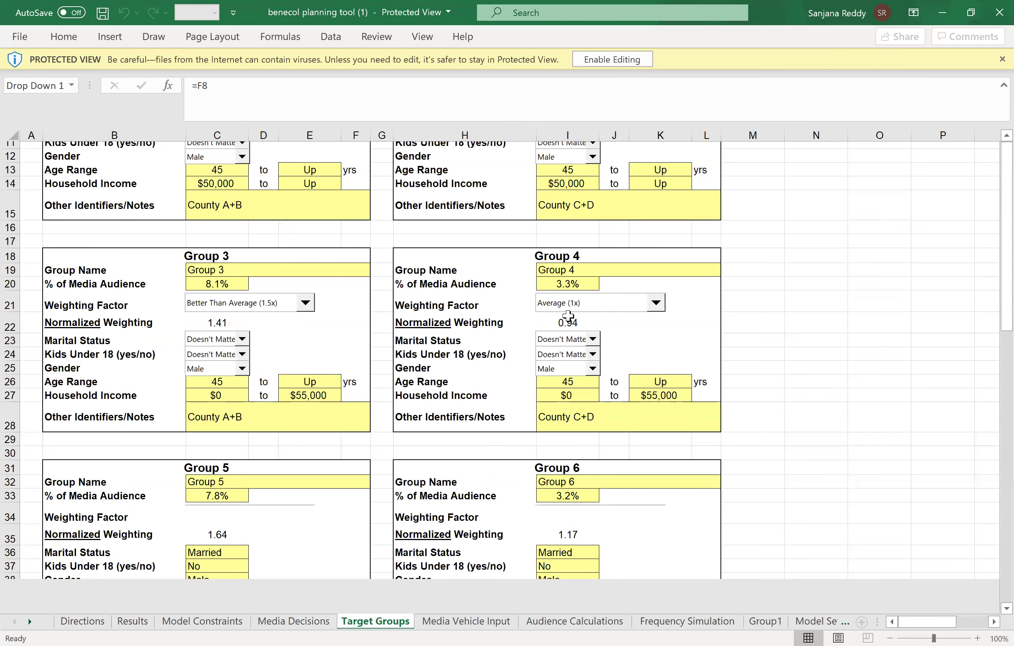
scroll(568, 316, down, 10)
scroll(558, 333, down, 4)
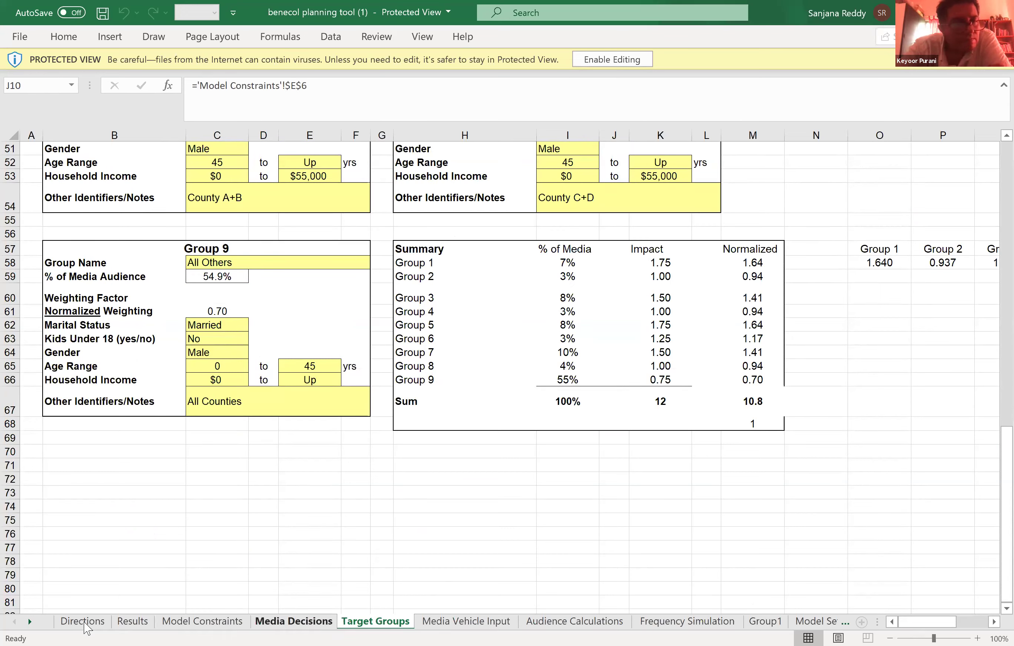
View the Media Decisions sheet, and return to the Directions sheet to read the model setup instructions
click(293, 621)
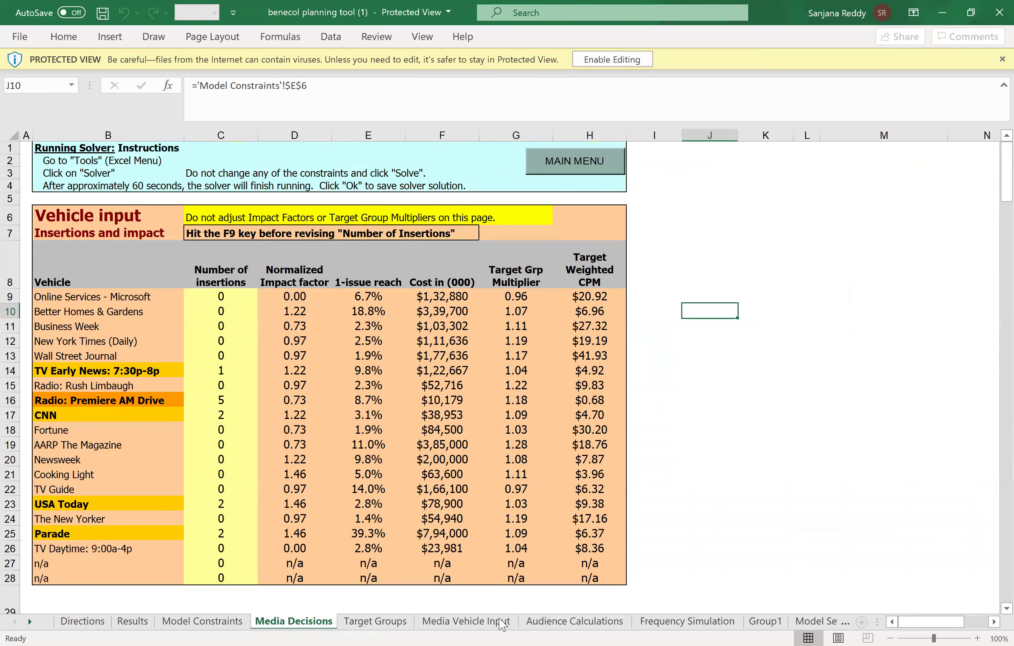
key(ctrl+Page_Up)
key(ctrl+Page_Up)
key(ctrl+Page_Up)
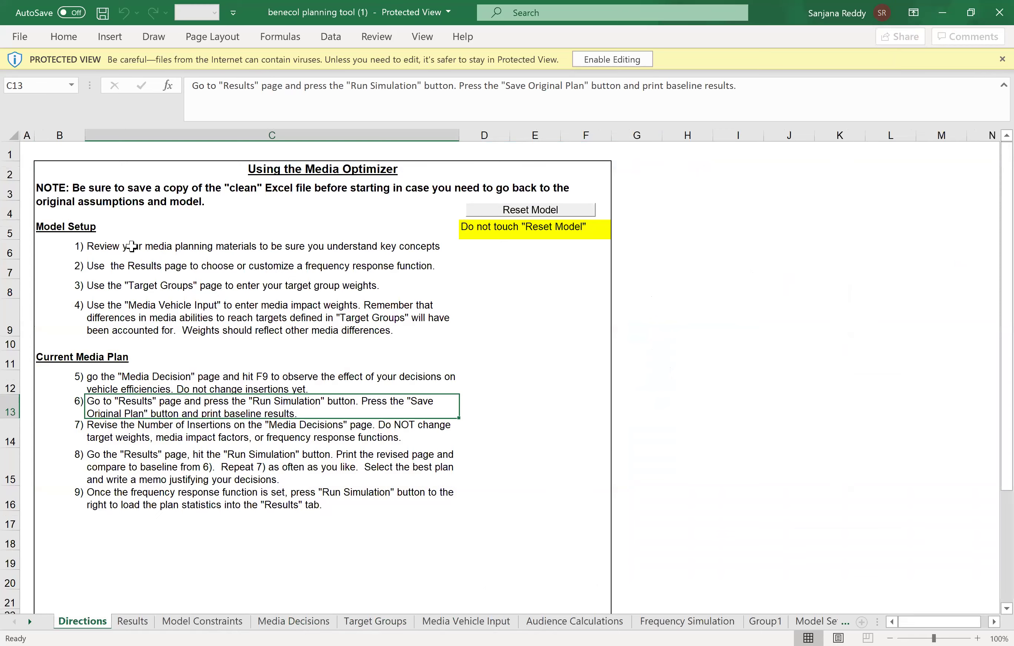
Examine the impact factors and group audience shares on the Media Vehicle Input sheet, including Wall Street Journal's Group 1 share
key(ctrl+Page_Down)
key(ctrl+Page_Down)
key(ctrl+Page_Down)
key(ctrl+Page_Down)
key(ctrl+Page_Down)
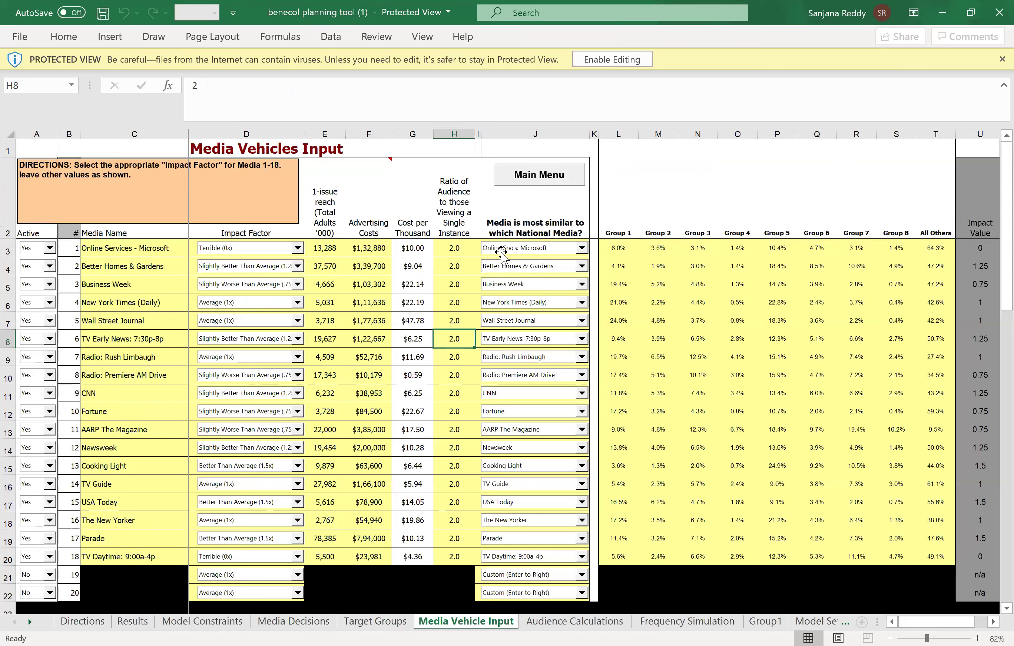
click(619, 321)
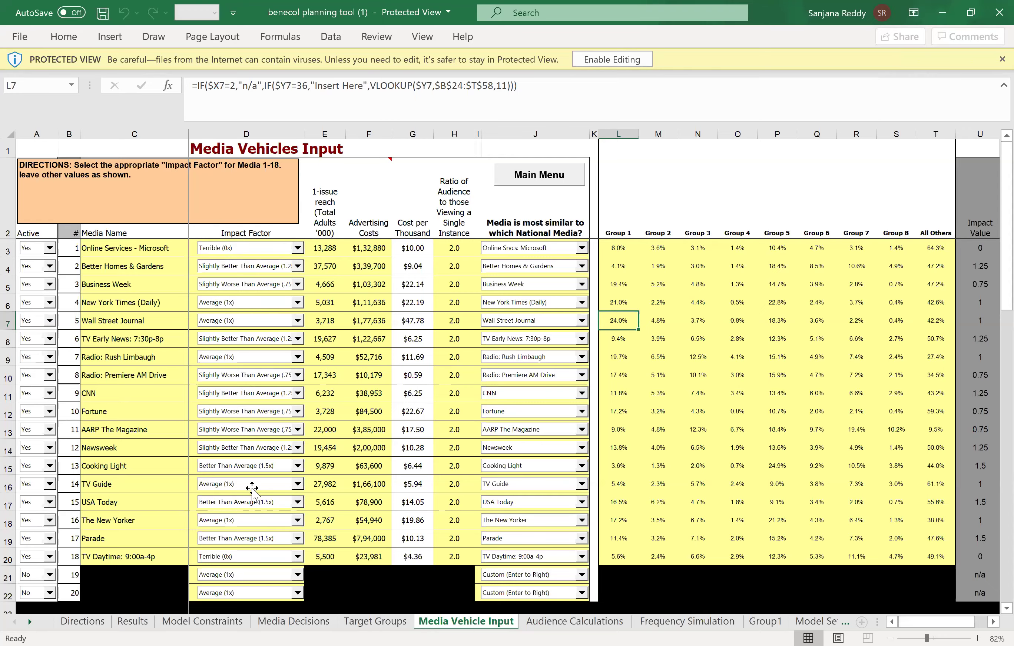
scroll(298, 233, down, 5)
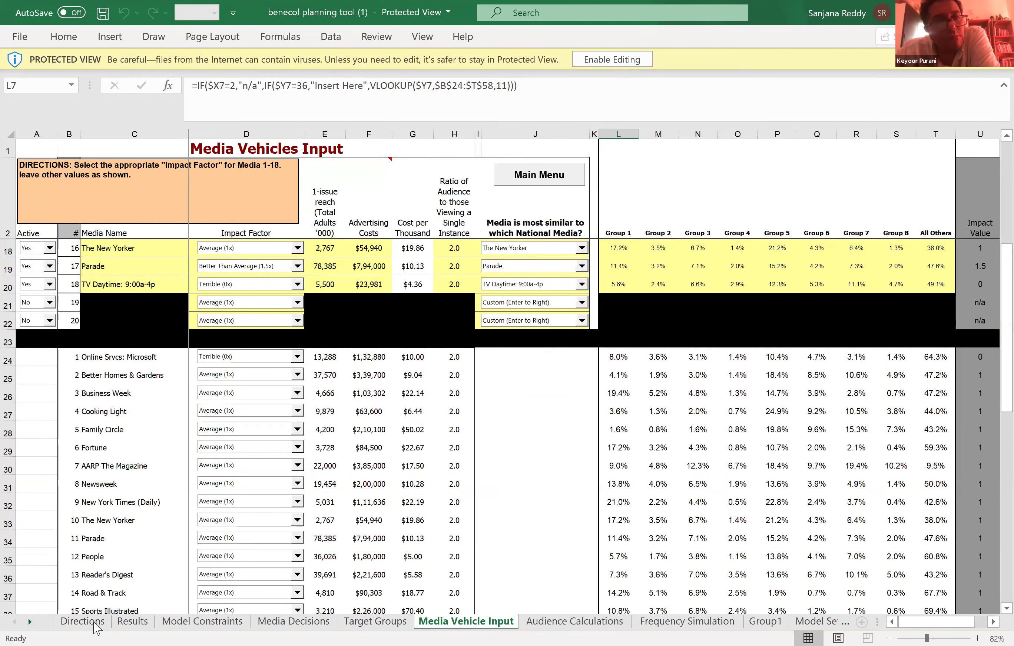
scroll(239, 494, down, 5)
scroll(298, 554, up, 3)
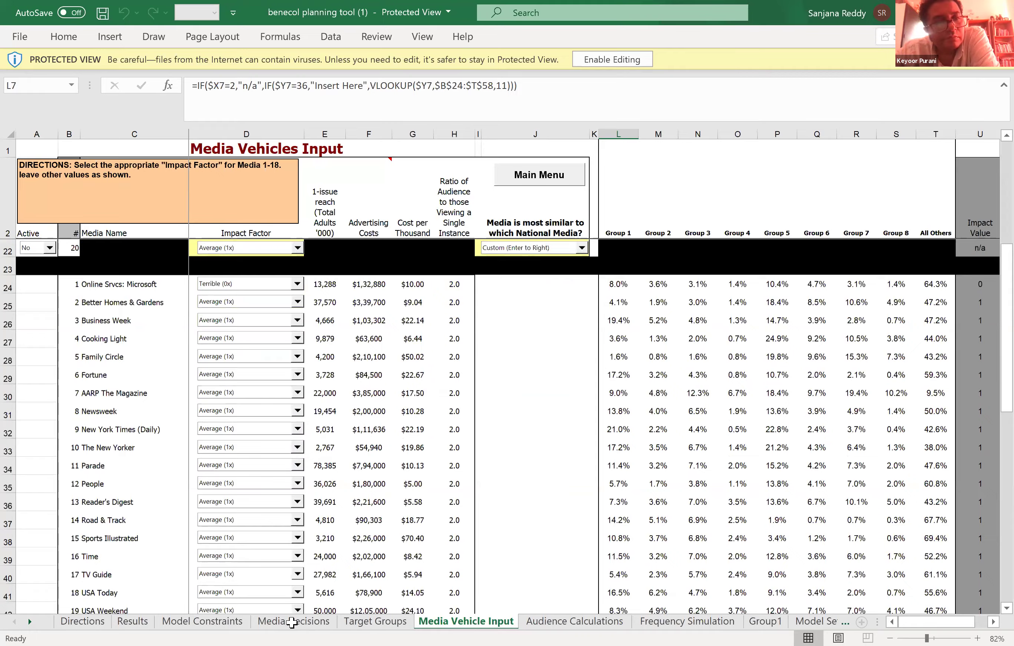
scroll(289, 613, up, 4)
Review the number of insertions per vehicle and the Recommended Plan Statistics on the Media Decisions sheet
key(ctrl+Page_Up)
key(ctrl+Page_Up)
key(ctrl+Page_Up)
key(ctrl+Page_Up)
key(ctrl+Page_Up)
key(ctrl+Page_Down)
key(ctrl+Page_Down)
key(ctrl+Page_Down)
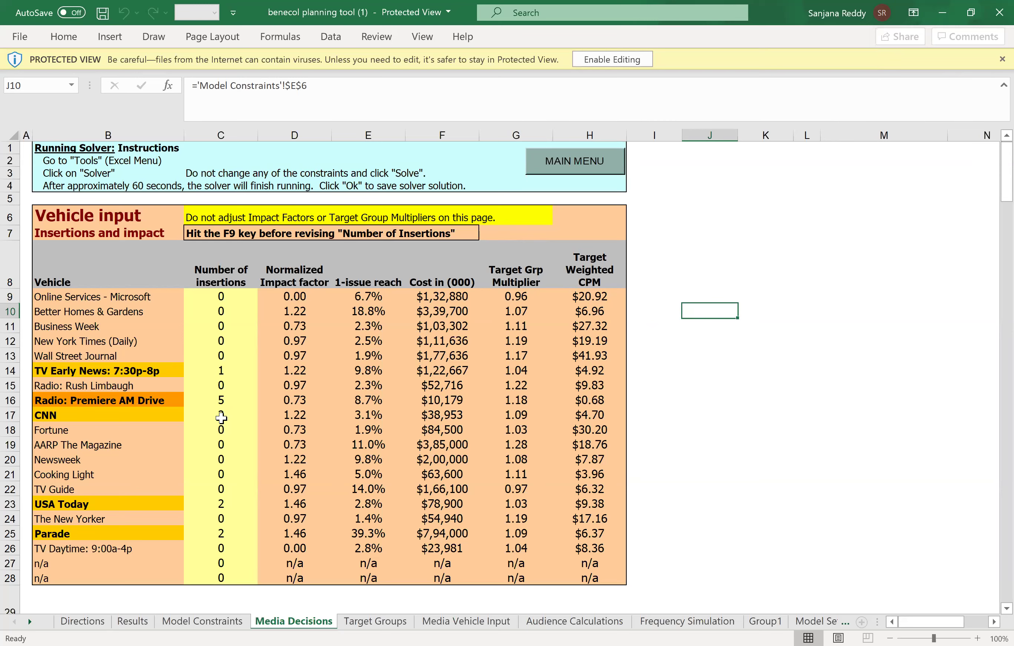
scroll(135, 348, down, 2)
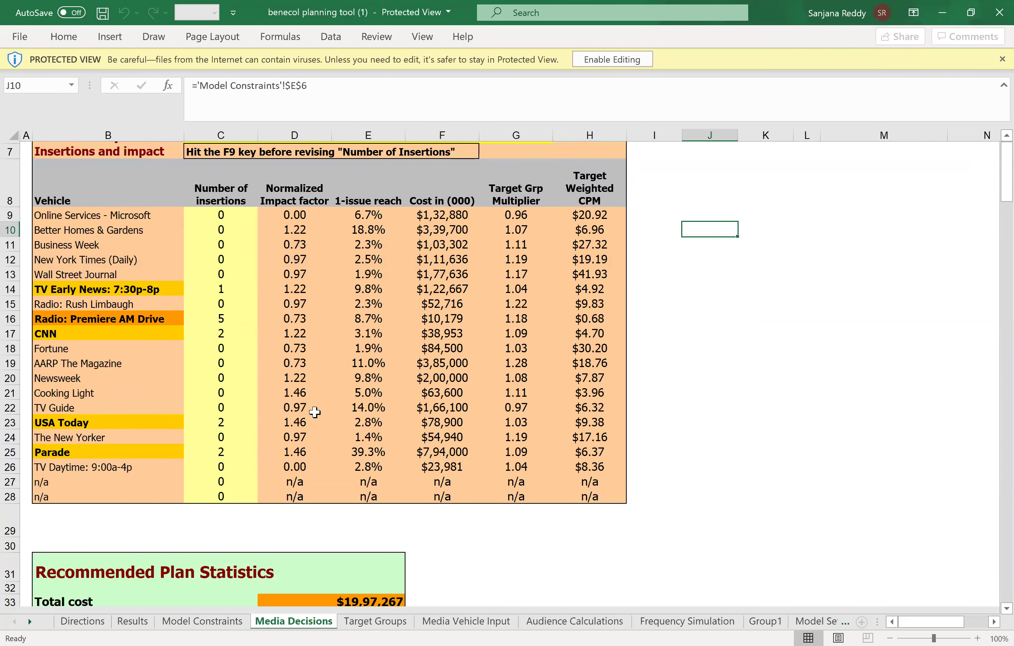
scroll(322, 432, down, 4)
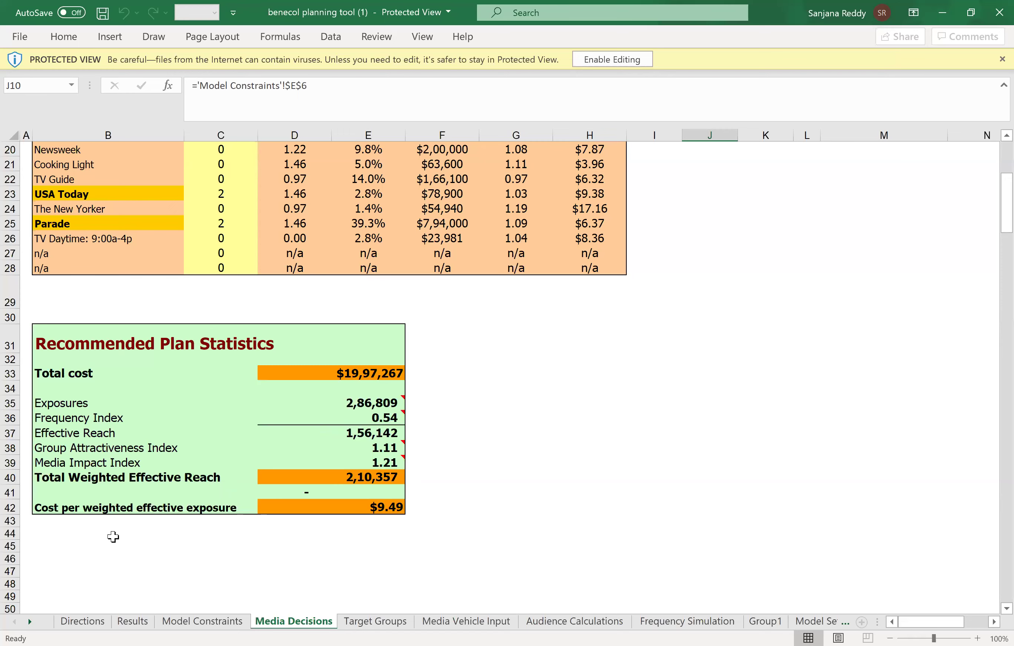
On the Results sheet, examine the recommended plan's cost per weighted effective exposure and total weighted effective reach
click(169, 622)
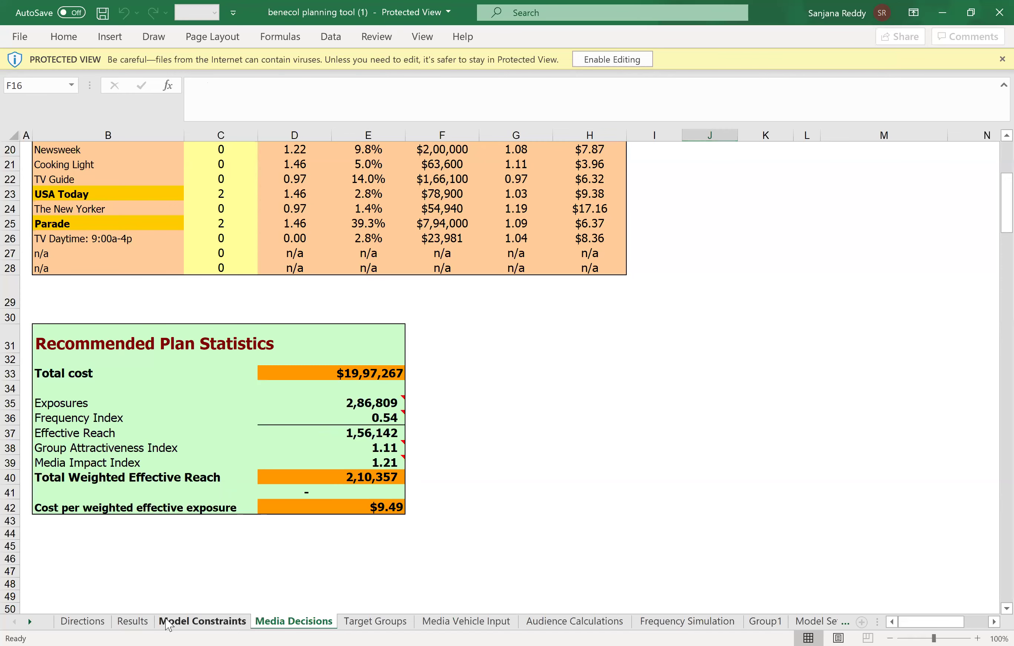
click(140, 623)
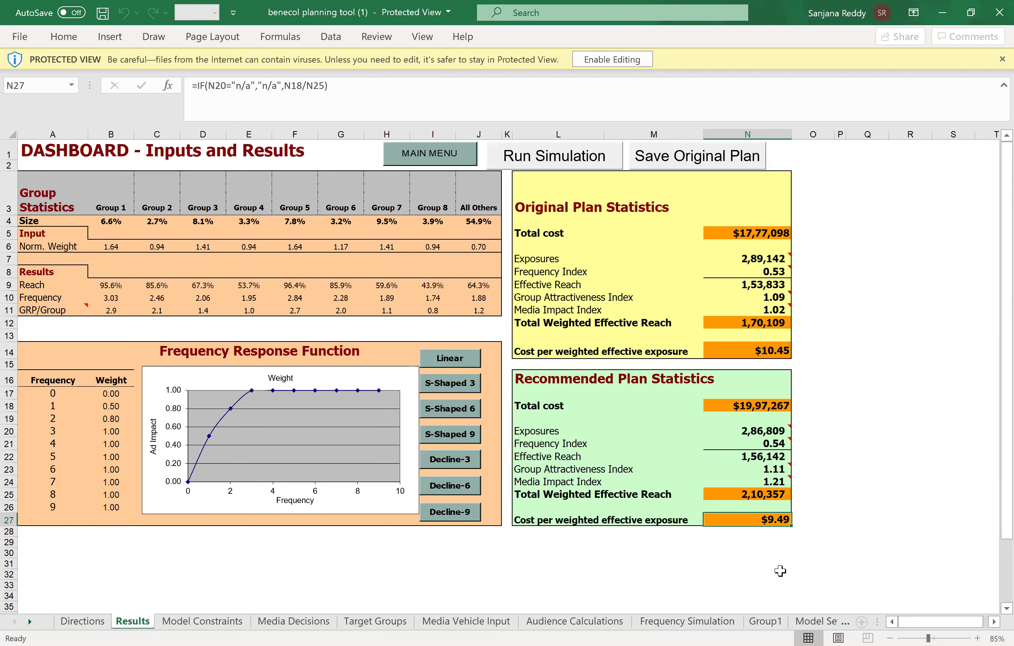
click(601, 520)
click(660, 494)
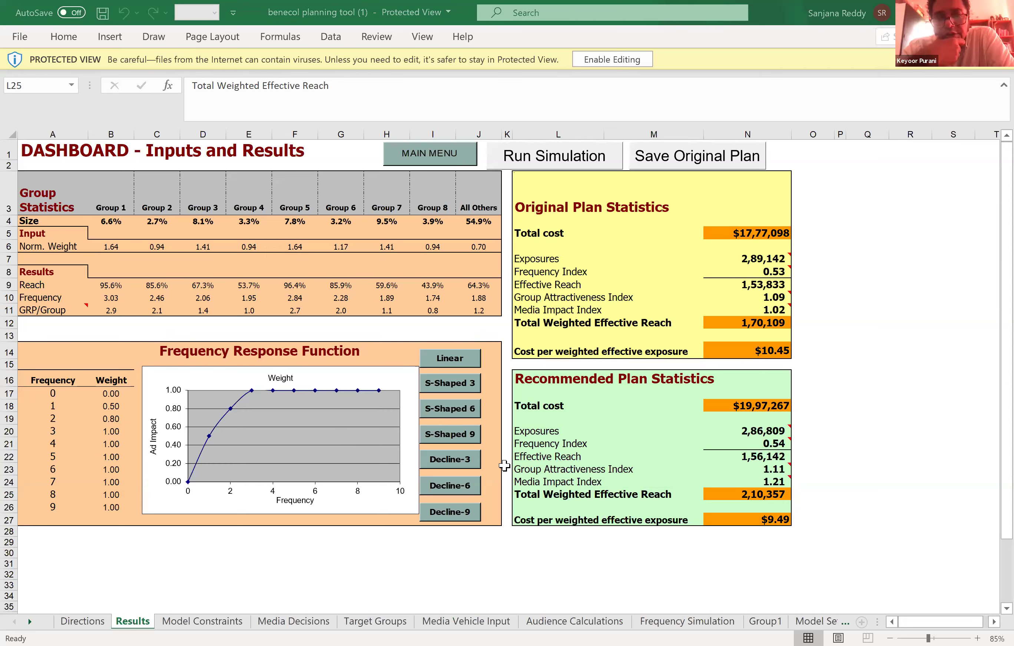
Take the planning workbook out of Protected View by enabling editing
click(415, 539)
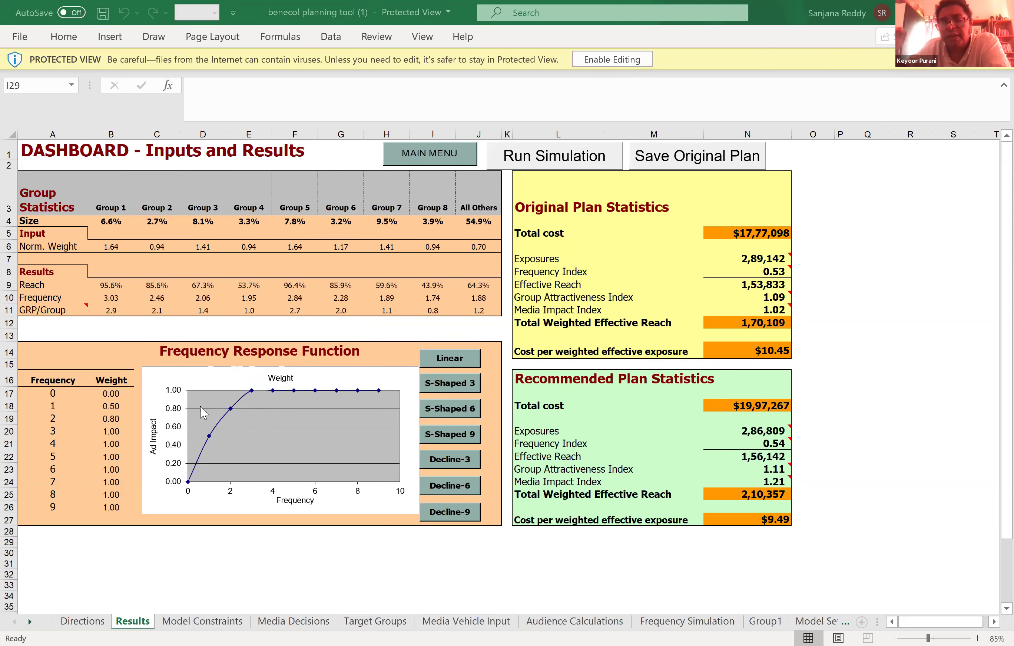
click(619, 66)
click(619, 67)
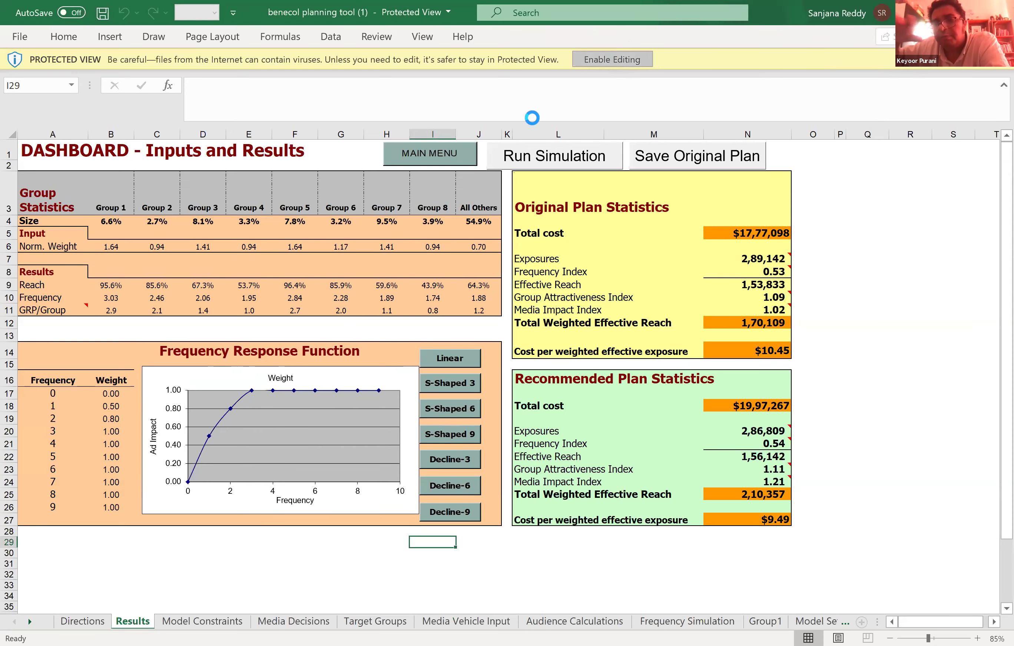
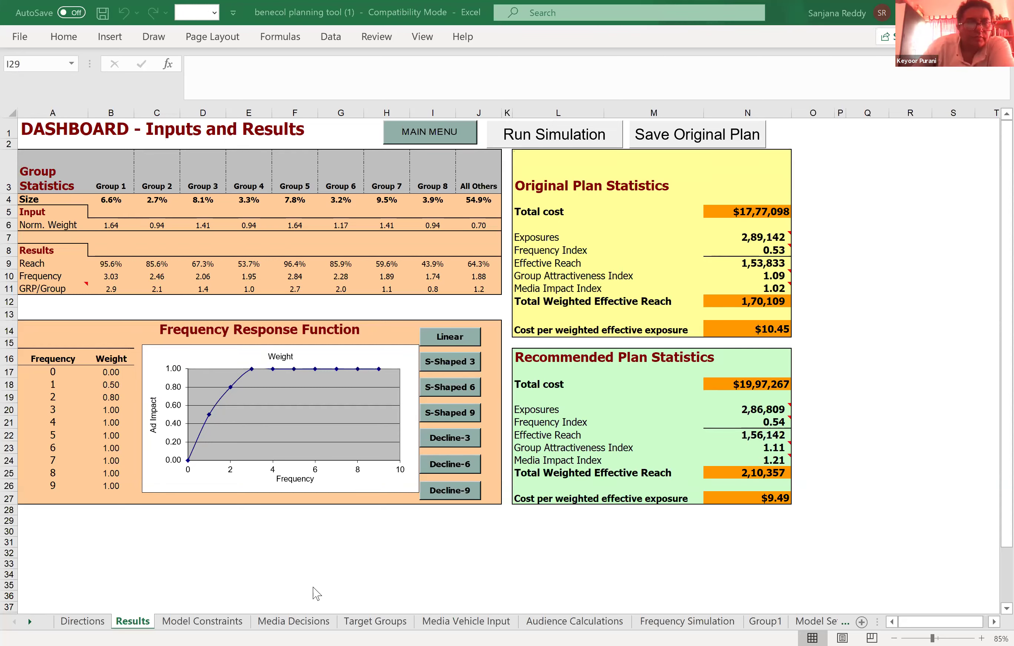
Review the group definitions and weighting factors on the Target Groups sheet, and open the Media Vehicle Input sheet
click(385, 623)
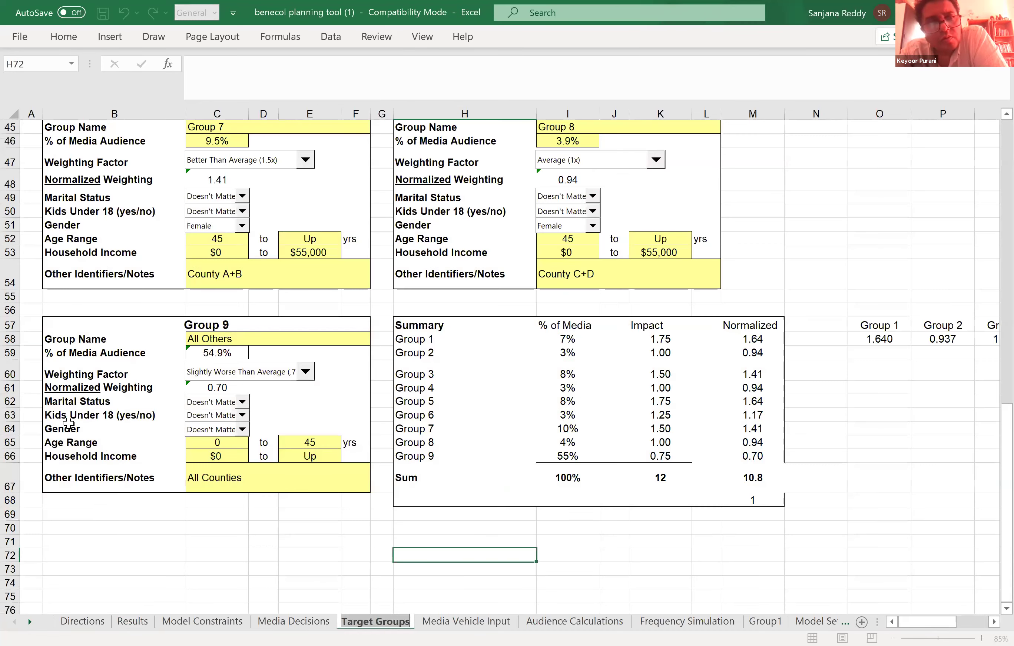
click(68, 428)
scroll(68, 428, up, 1)
scroll(70, 423, up, 1)
scroll(70, 423, up, 13)
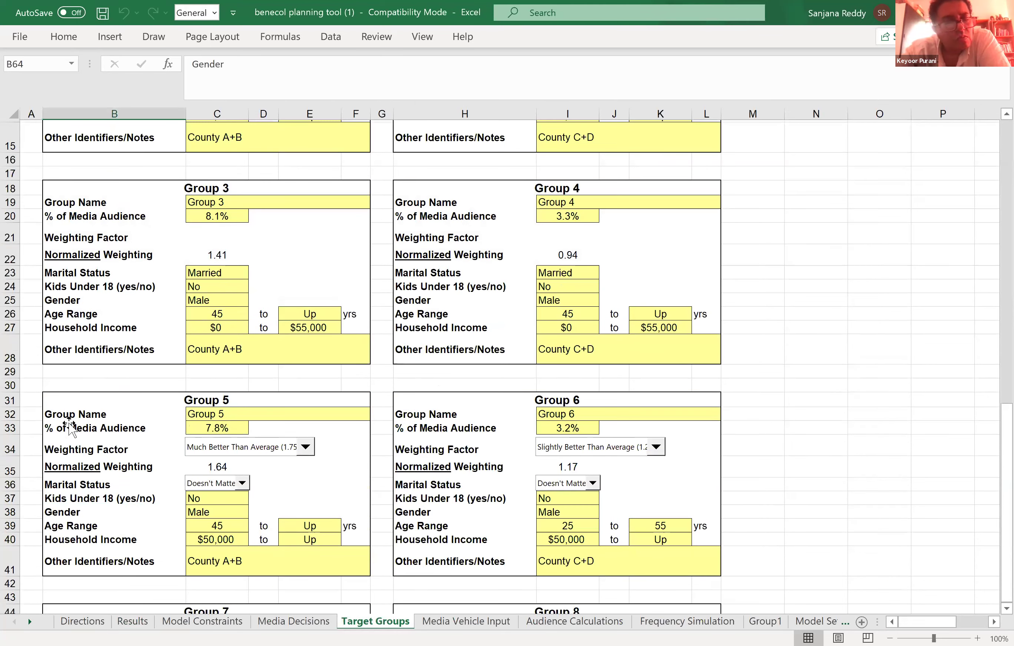
scroll(128, 354, down, 1)
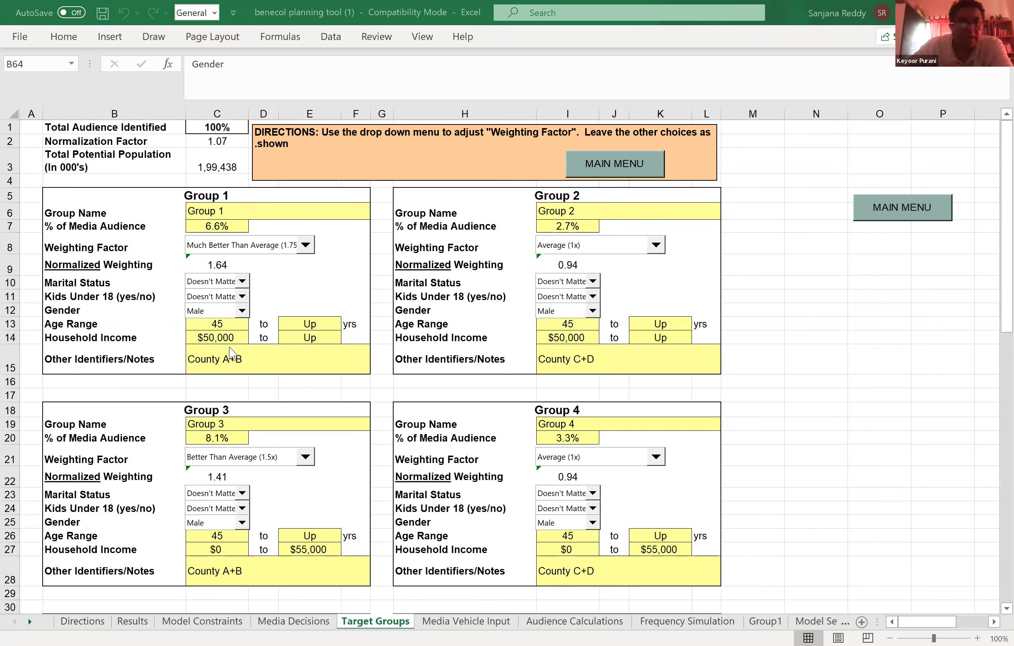
click(452, 622)
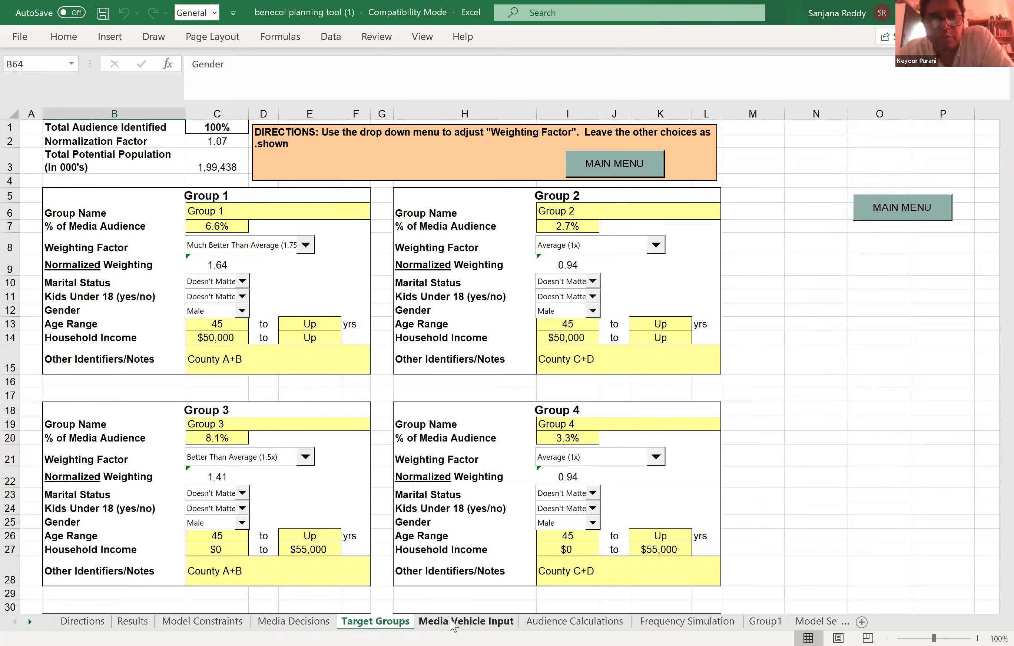